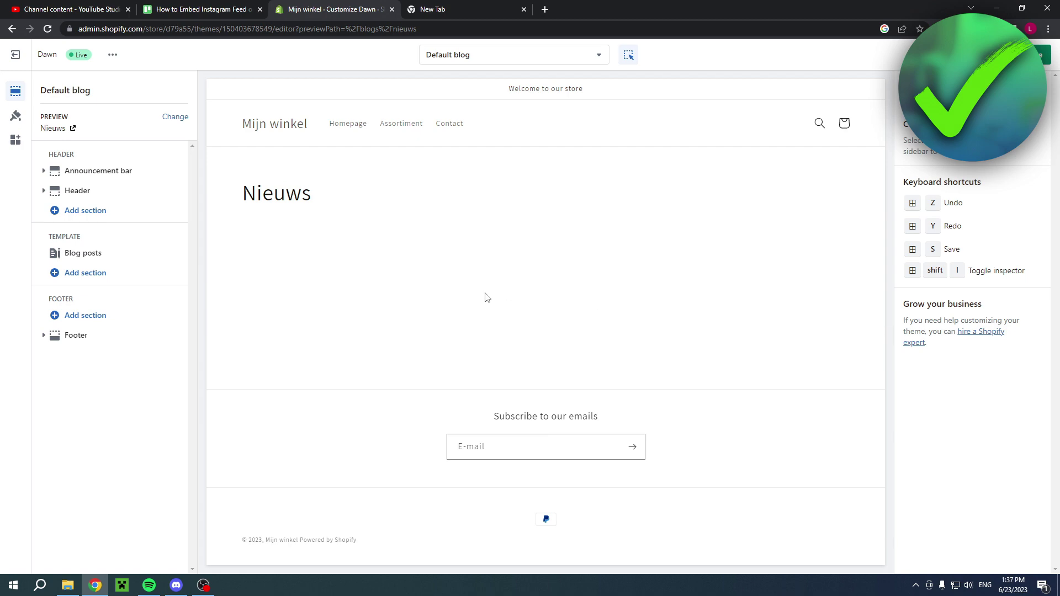
Search Google for elfsight and reach the Instagram Feed widget from Elfsight's Widgets catalogue under Social.
{"action": "left_click", "coordinate": [441, 9]}
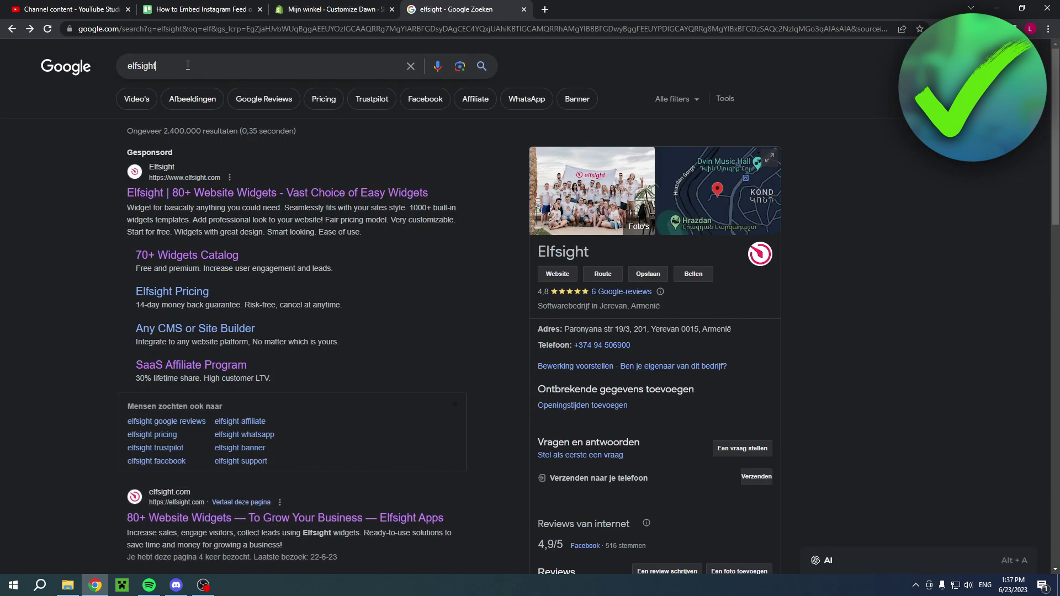
{"action": "left_click", "coordinate": [296, 192]}
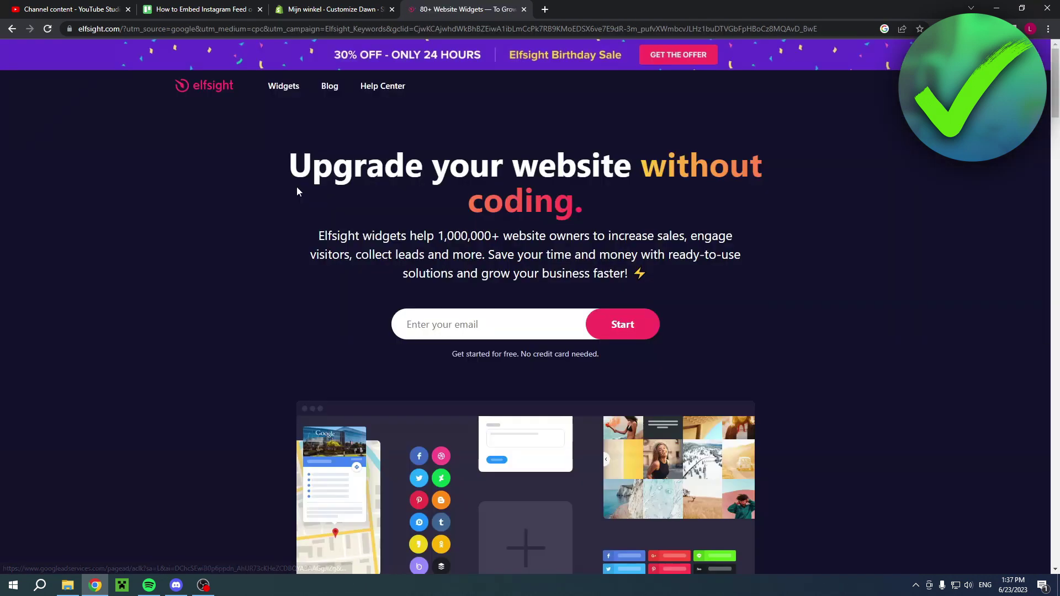
{"action": "mouse_move", "coordinate": [281, 91]}
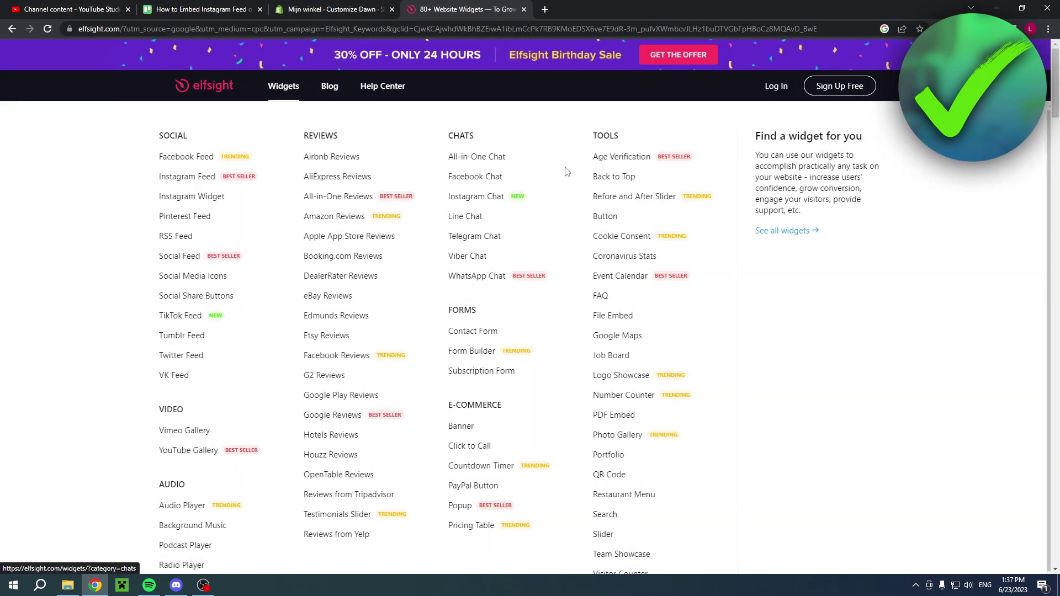
{"action": "scroll", "coordinate": [696, 258], "scroll_direction": "down", "scroll_amount": 1}
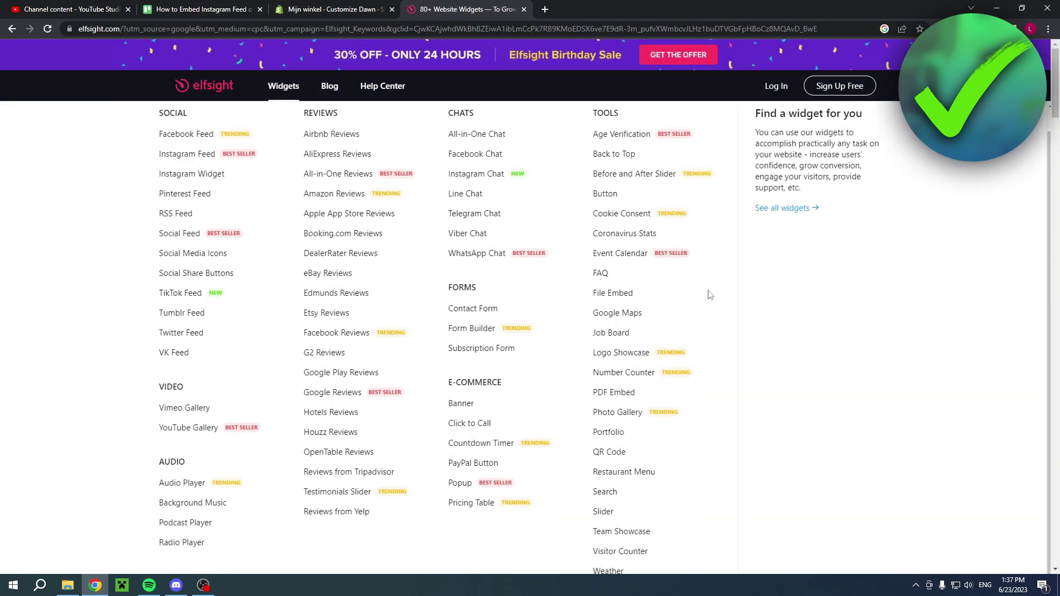
{"action": "scroll", "coordinate": [709, 294], "scroll_direction": "up", "scroll_amount": 1}
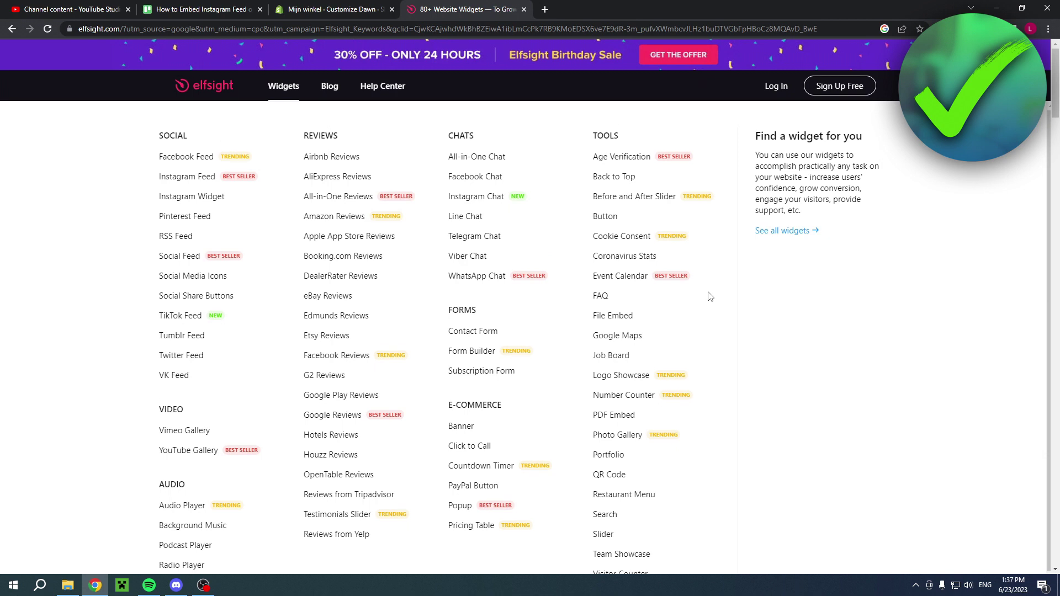
{"action": "left_click_drag", "start_coordinate": [191, 139], "coordinate": [152, 139]}
{"action": "left_click", "coordinate": [111, 150]}
{"action": "left_click", "coordinate": [183, 177]}
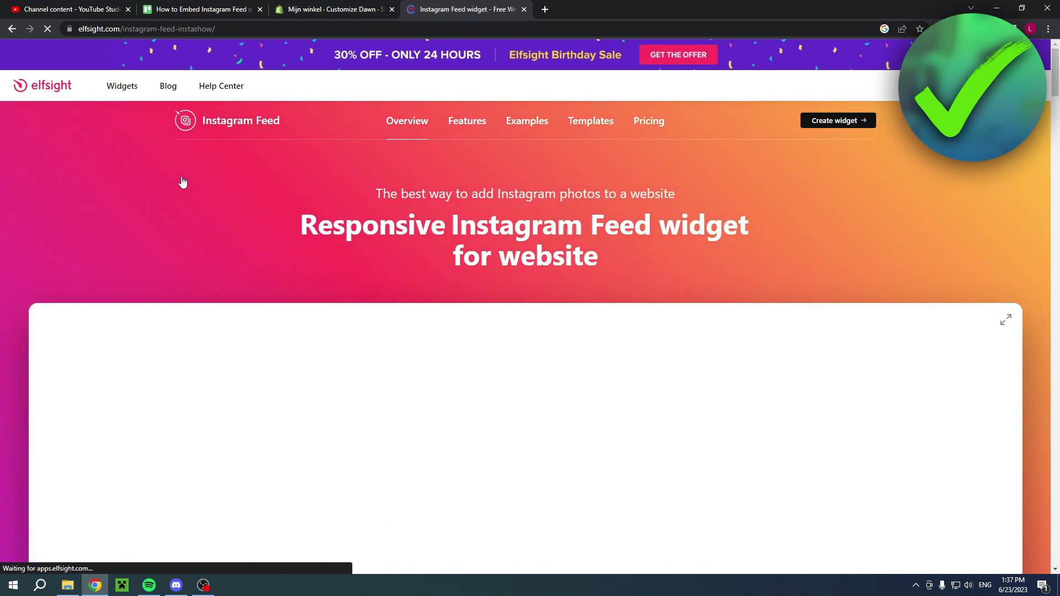
Preview the Grid, Small Widget, Hashtag Showcase, Post Slider and Dark Profile templates, then pick Small Widget.
{"action": "scroll", "coordinate": [1023, 207], "scroll_direction": "down", "scroll_amount": 2}
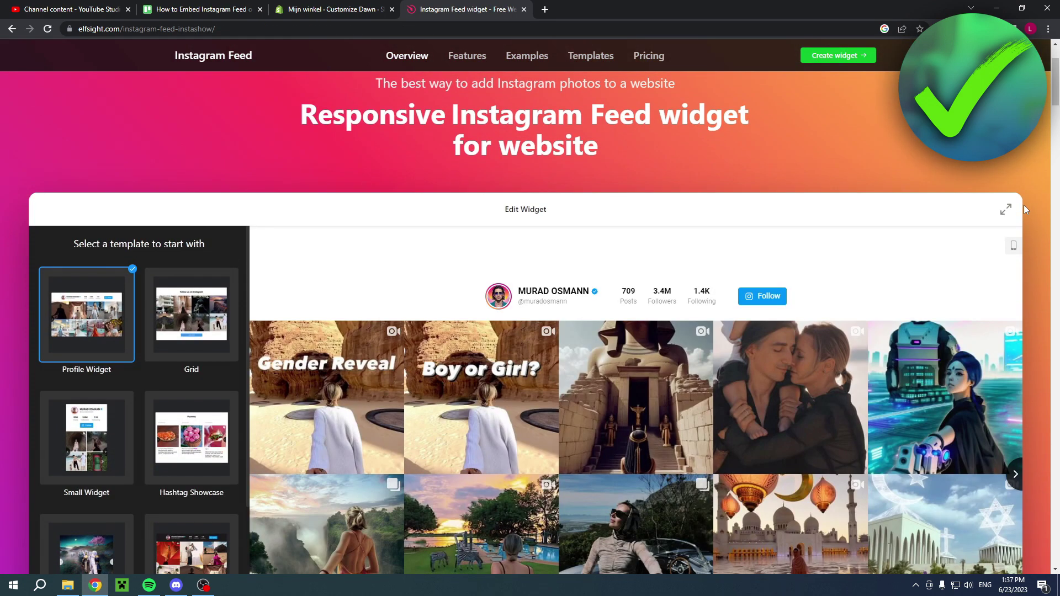
{"action": "scroll", "coordinate": [1024, 210], "scroll_direction": "up", "scroll_amount": 2}
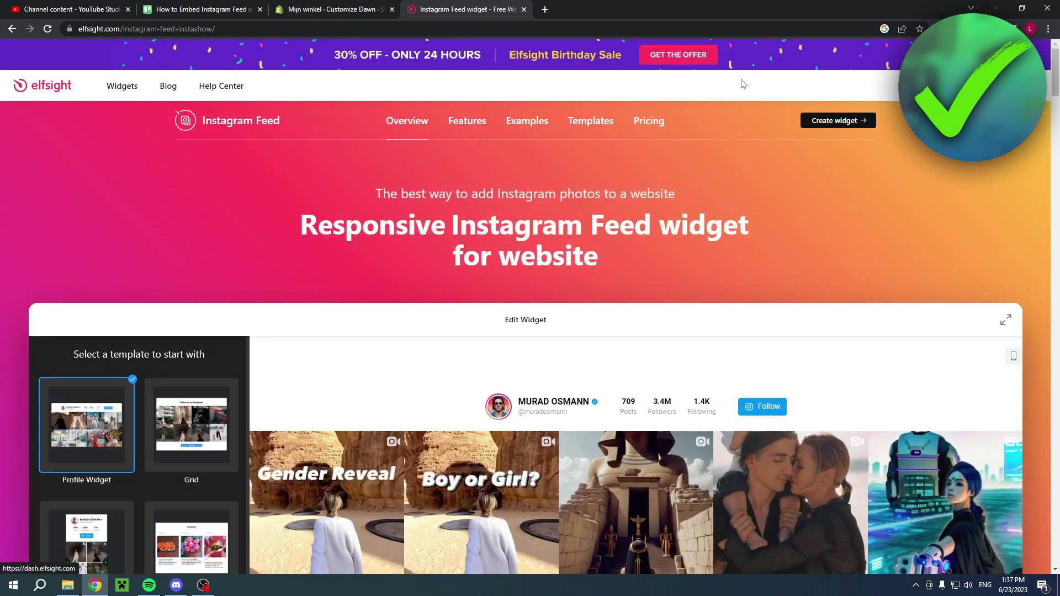
{"action": "scroll", "coordinate": [1032, 315], "scroll_direction": "down", "scroll_amount": 3}
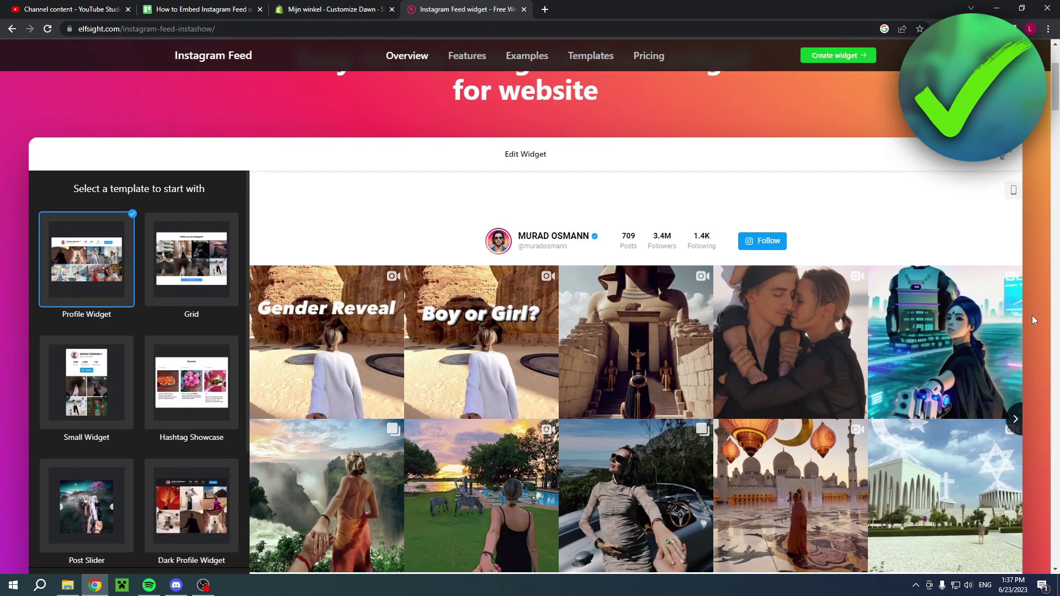
{"action": "scroll", "coordinate": [1032, 315], "scroll_direction": "down", "scroll_amount": 1}
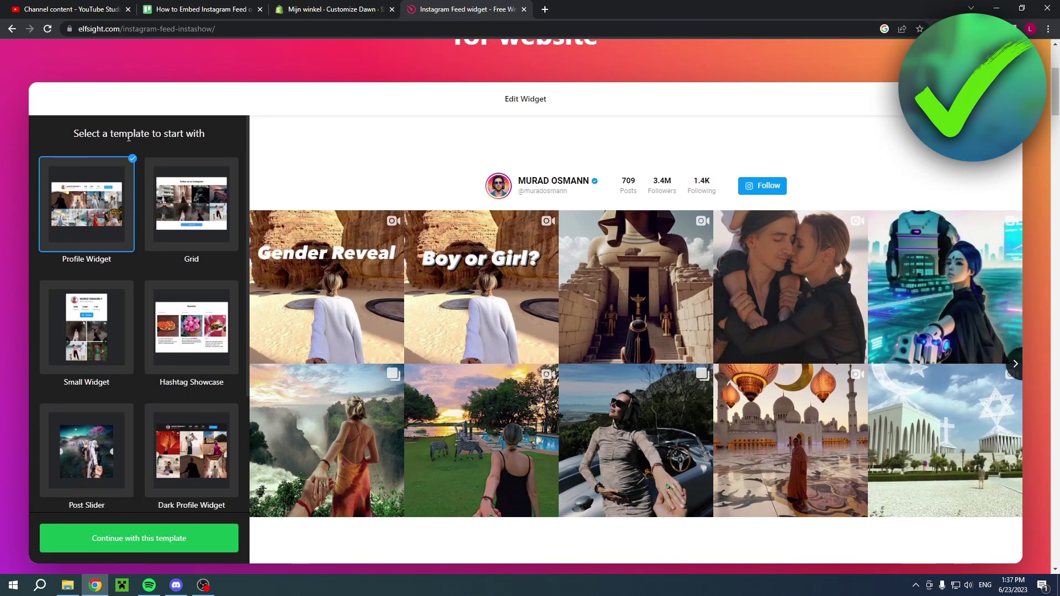
{"action": "left_click", "coordinate": [203, 197]}
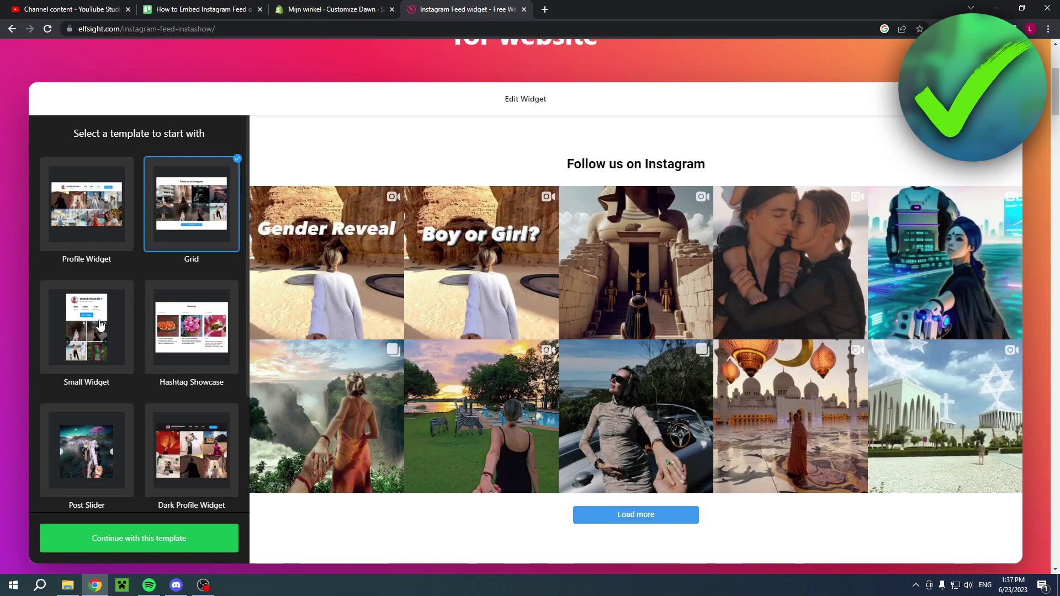
{"action": "left_click", "coordinate": [102, 325]}
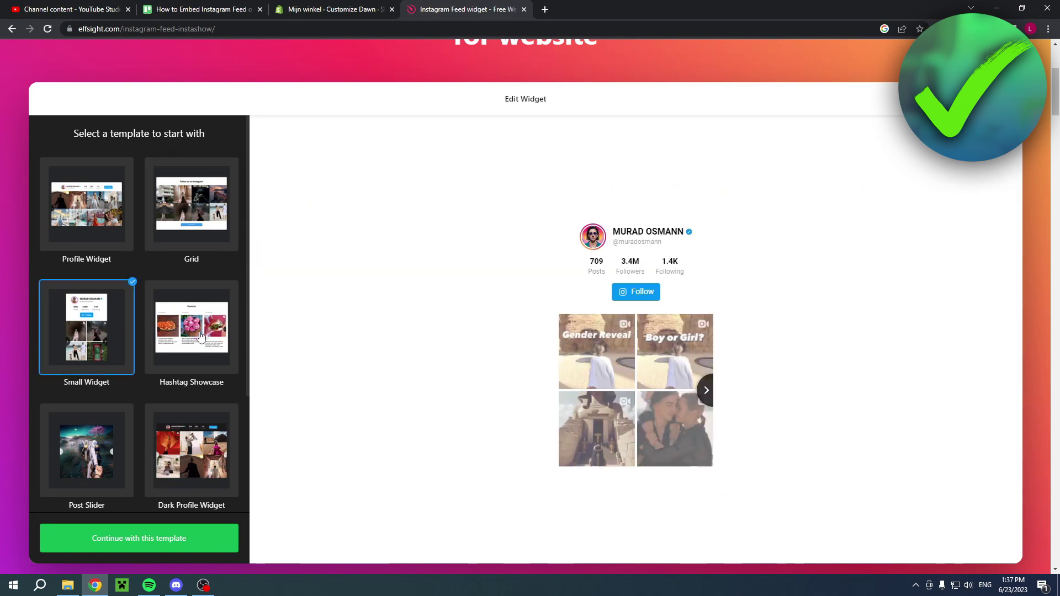
{"action": "left_click", "coordinate": [200, 337]}
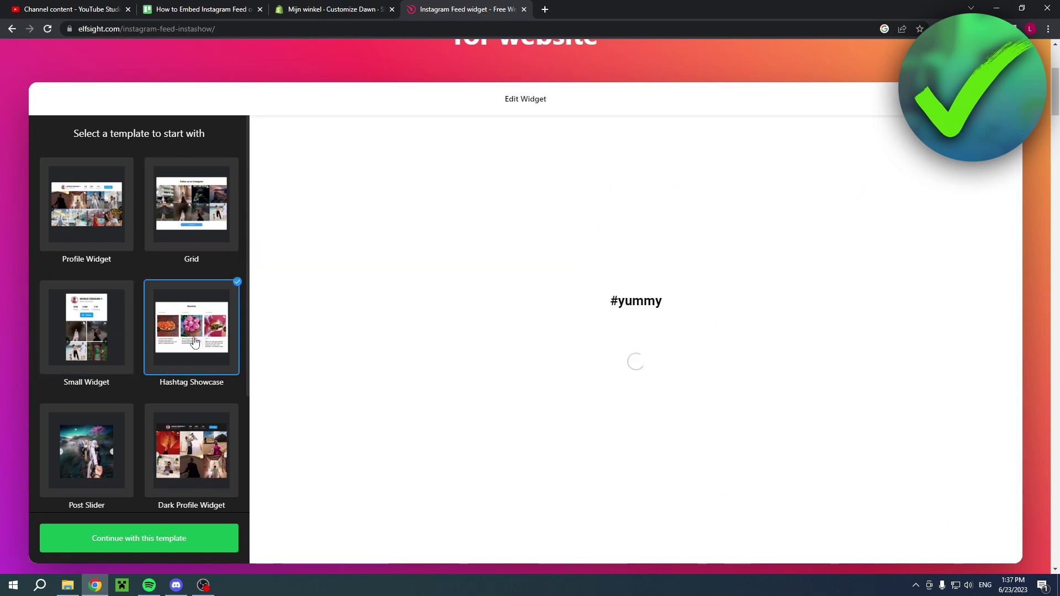
{"action": "left_click", "coordinate": [90, 465]}
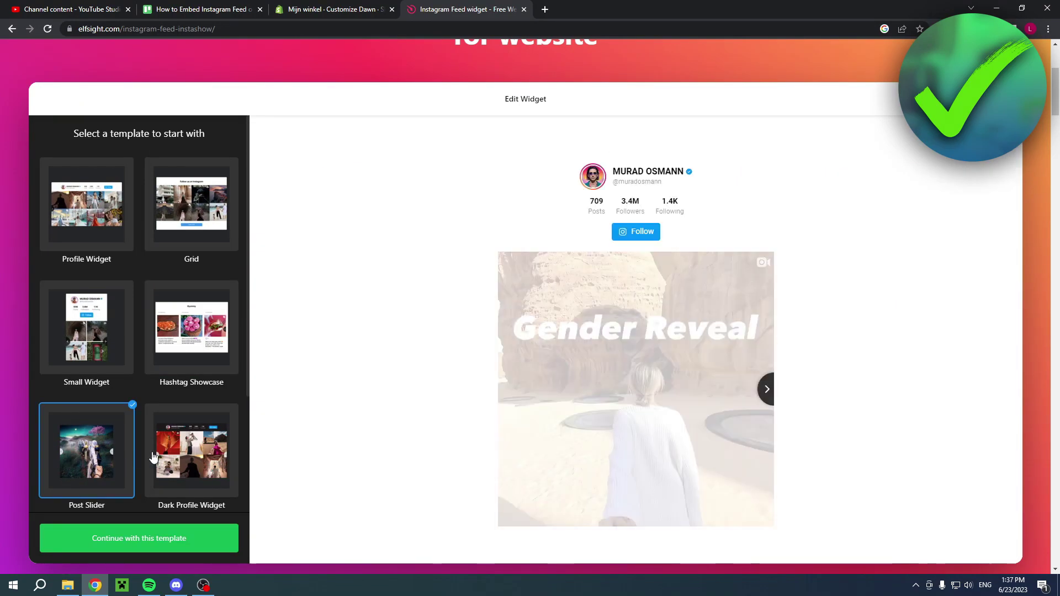
{"action": "left_click", "coordinate": [189, 452]}
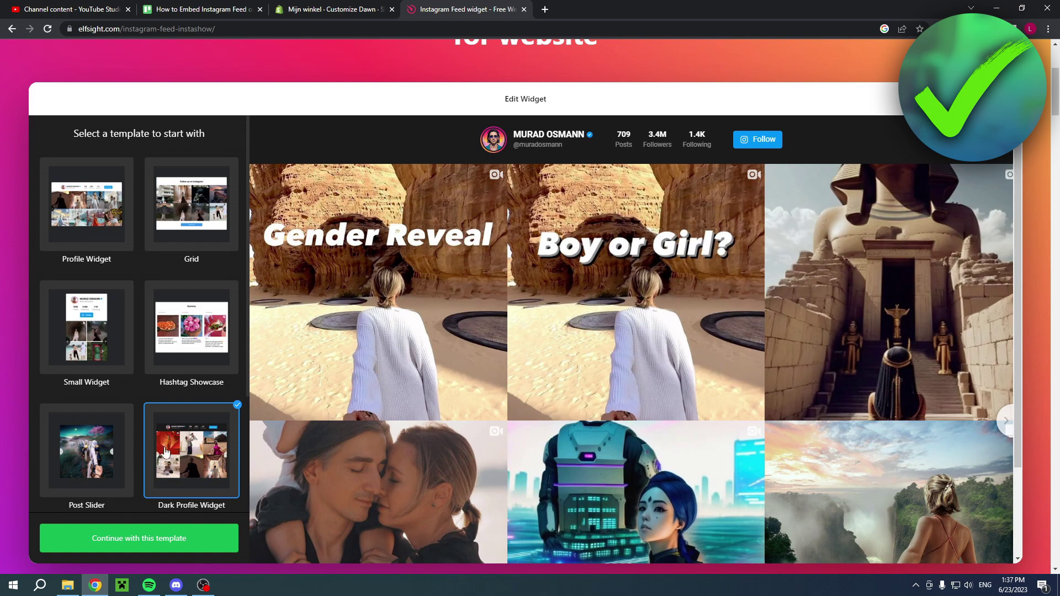
{"action": "left_click", "coordinate": [91, 356]}
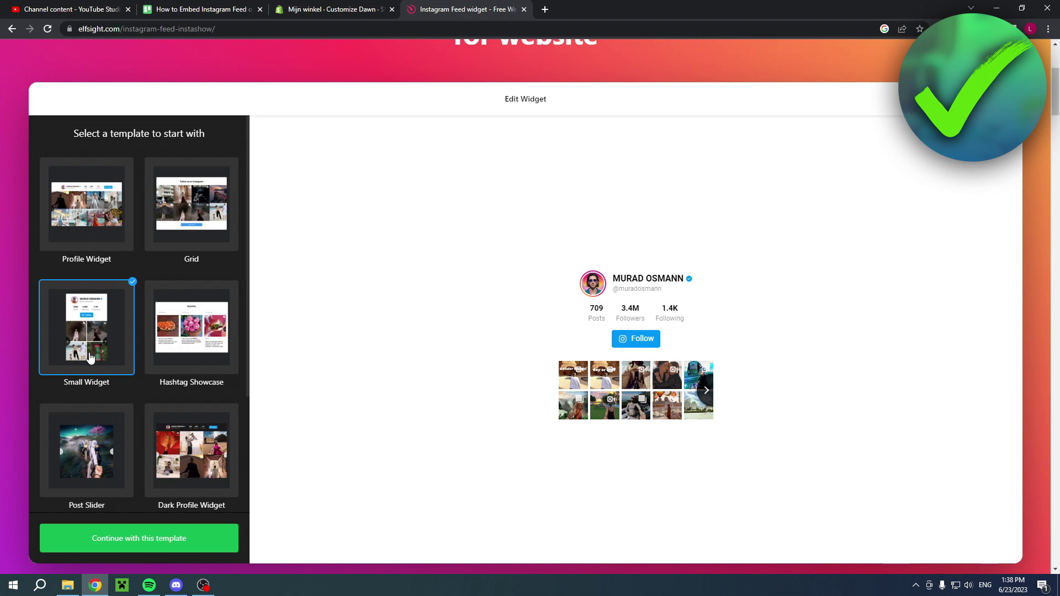
Start editing with Small Widget and set the feed source type to public accounts and hashtags.
{"action": "left_click", "coordinate": [143, 543]}
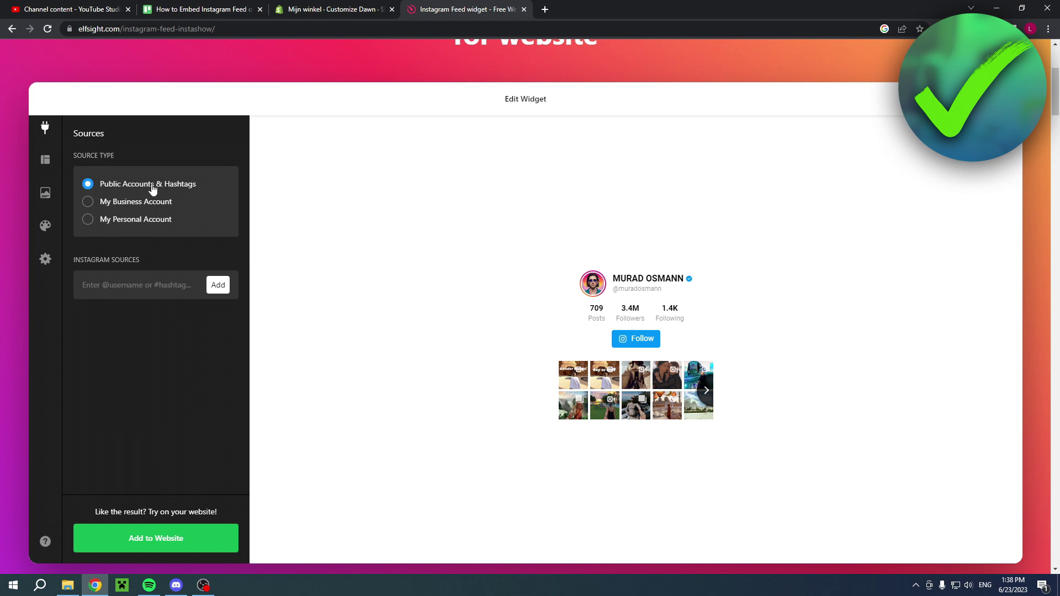
{"action": "left_click", "coordinate": [146, 206]}
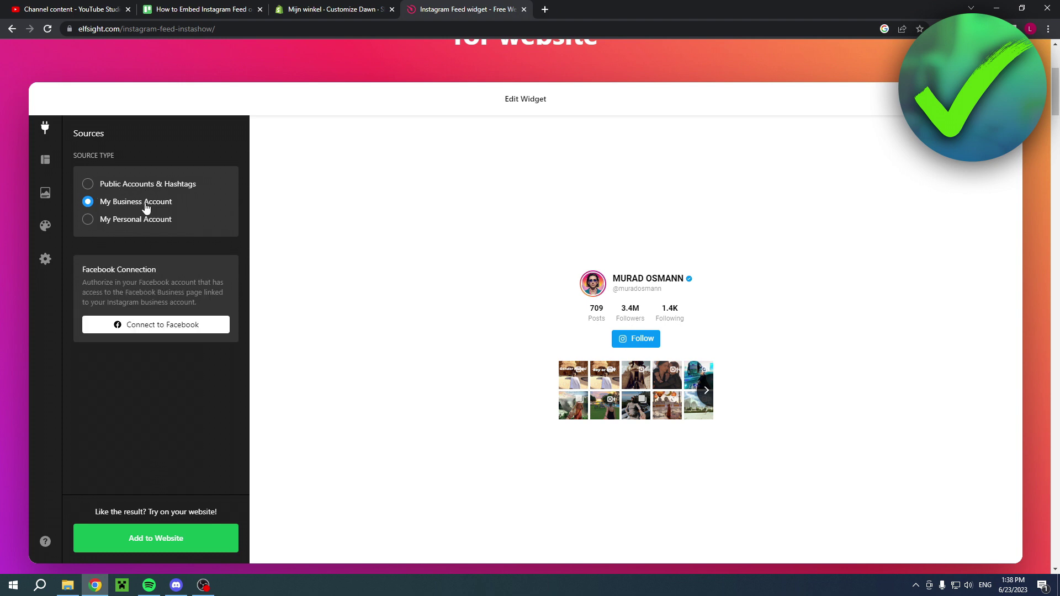
{"action": "left_click", "coordinate": [156, 222]}
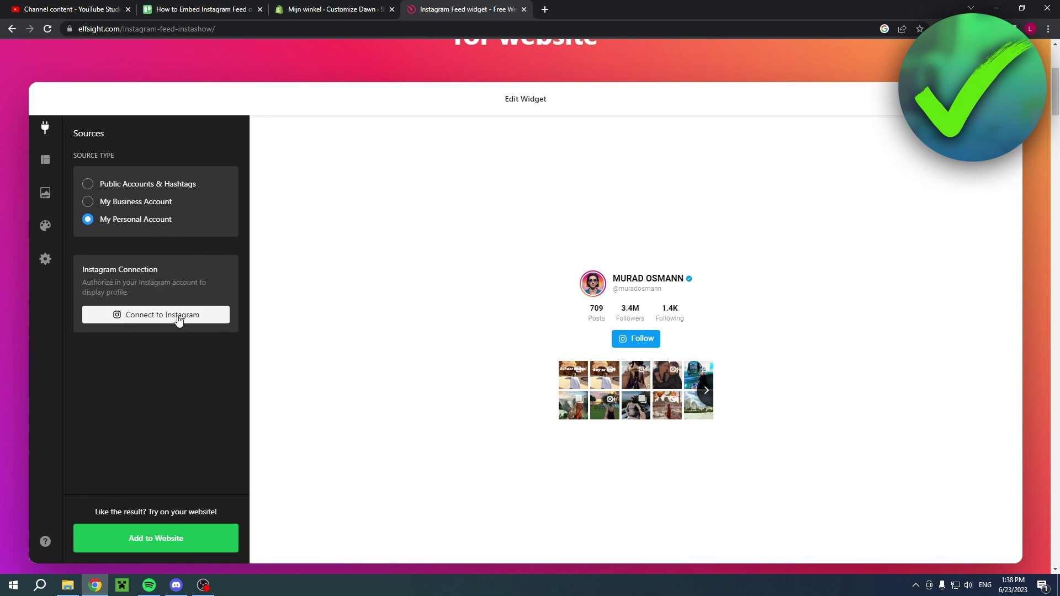
{"action": "left_click", "coordinate": [154, 212]}
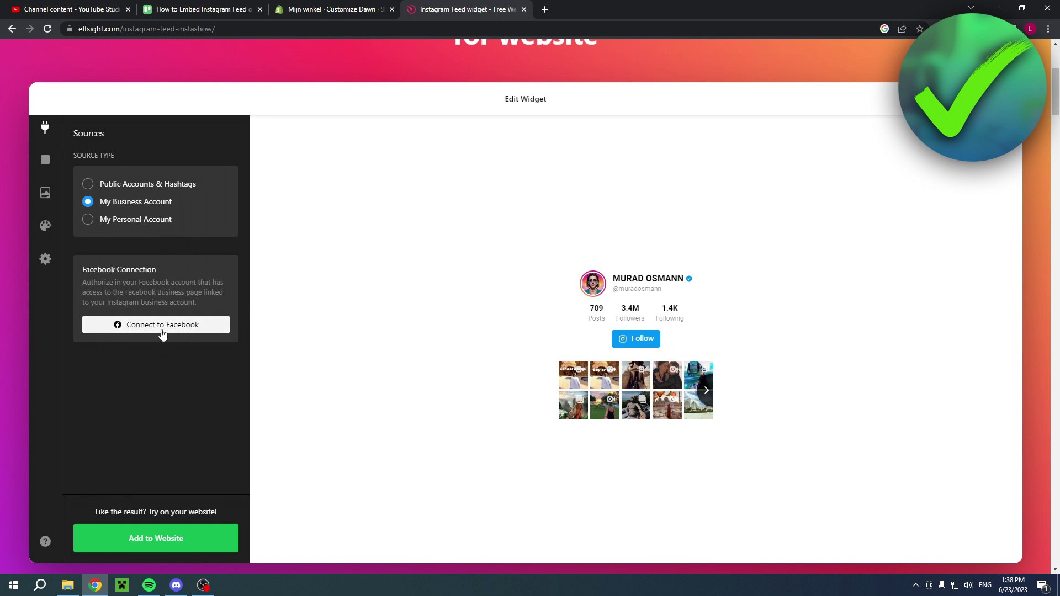
{"action": "left_click", "coordinate": [135, 186]}
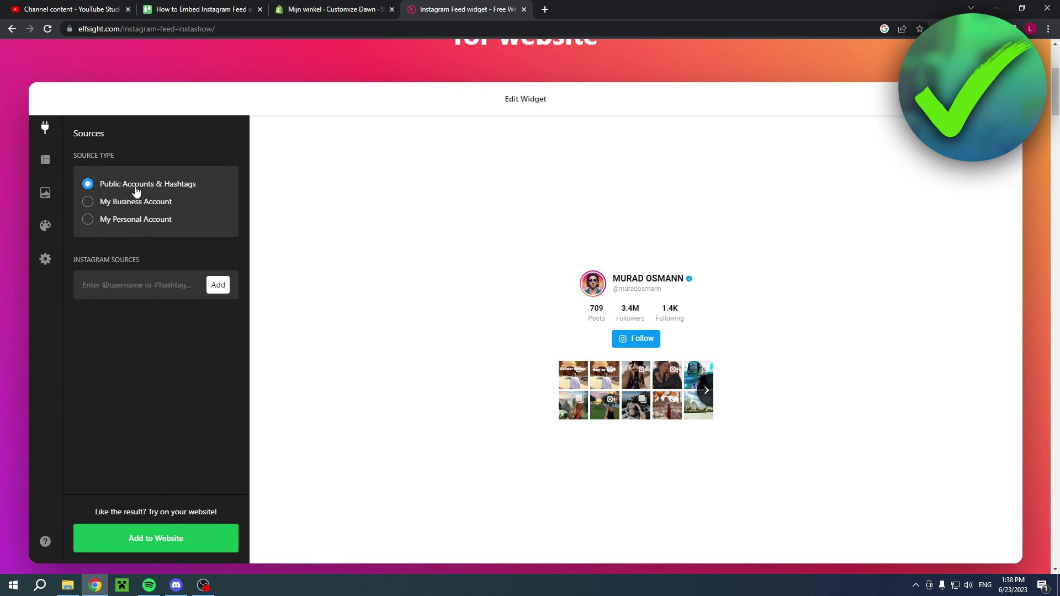
{"action": "left_click", "coordinate": [140, 204]}
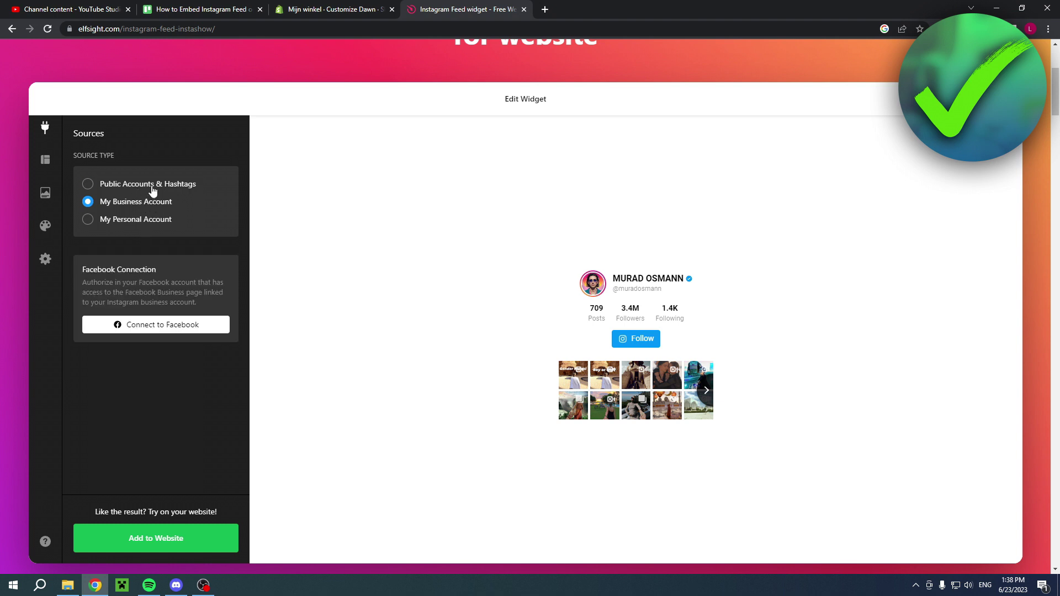
{"action": "left_click", "coordinate": [153, 191]}
{"action": "left_click", "coordinate": [156, 203]}
{"action": "left_click", "coordinate": [150, 187]}
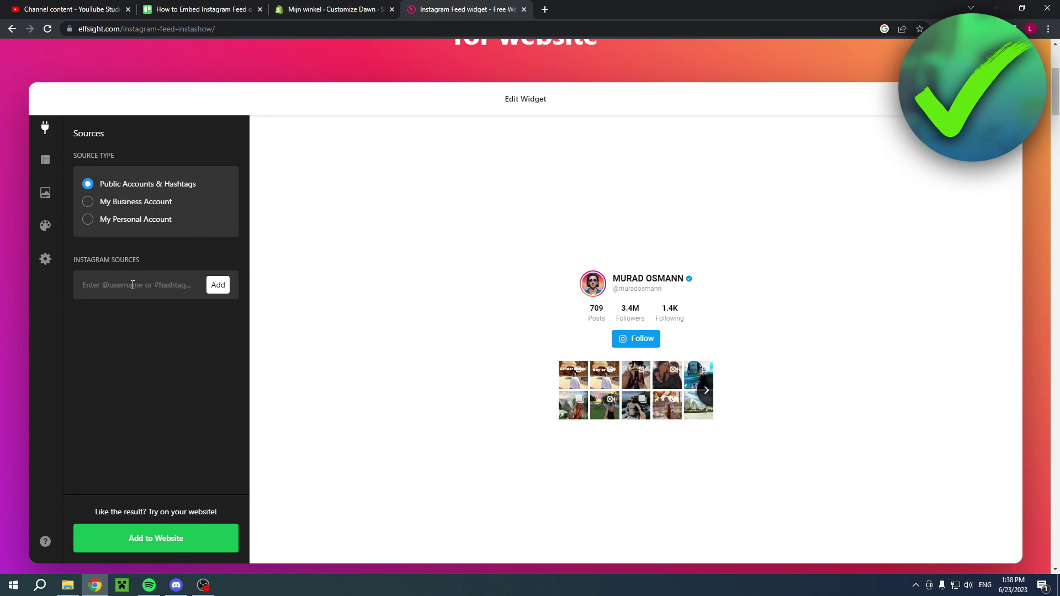
Add #newyork as the hashtag source and advance the preview to the next posts.
{"action": "left_click", "coordinate": [146, 286]}
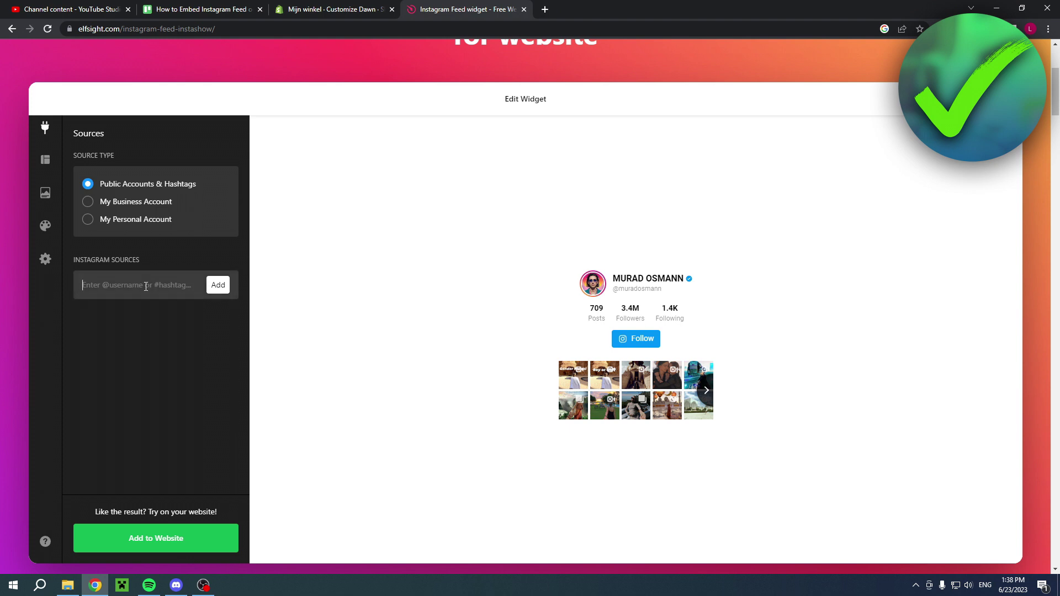
{"action": "type", "text": "#newyork"}
{"action": "key", "text": "Return"}
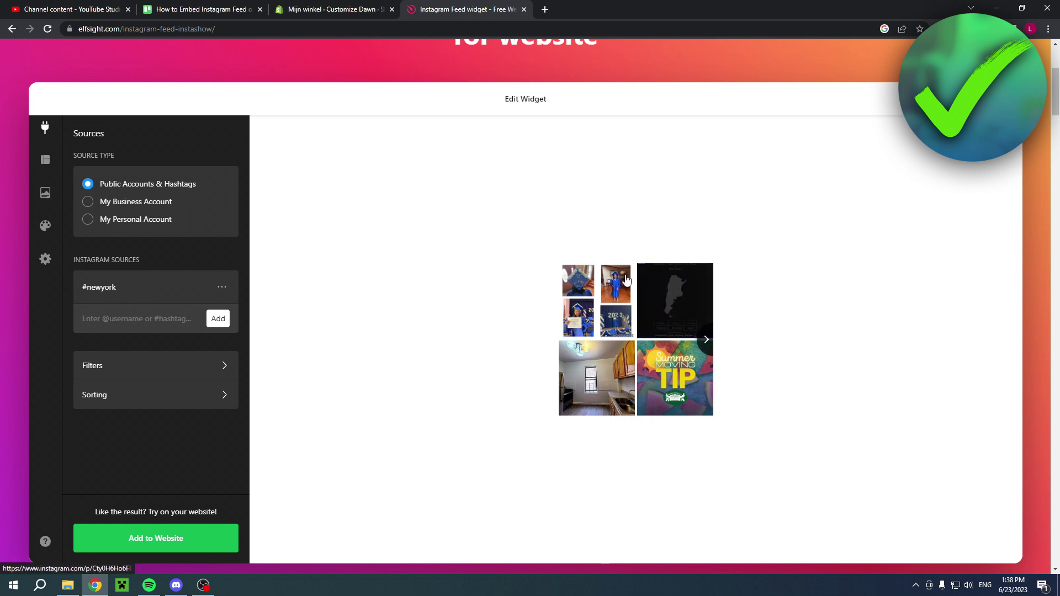
{"action": "left_click", "coordinate": [706, 339]}
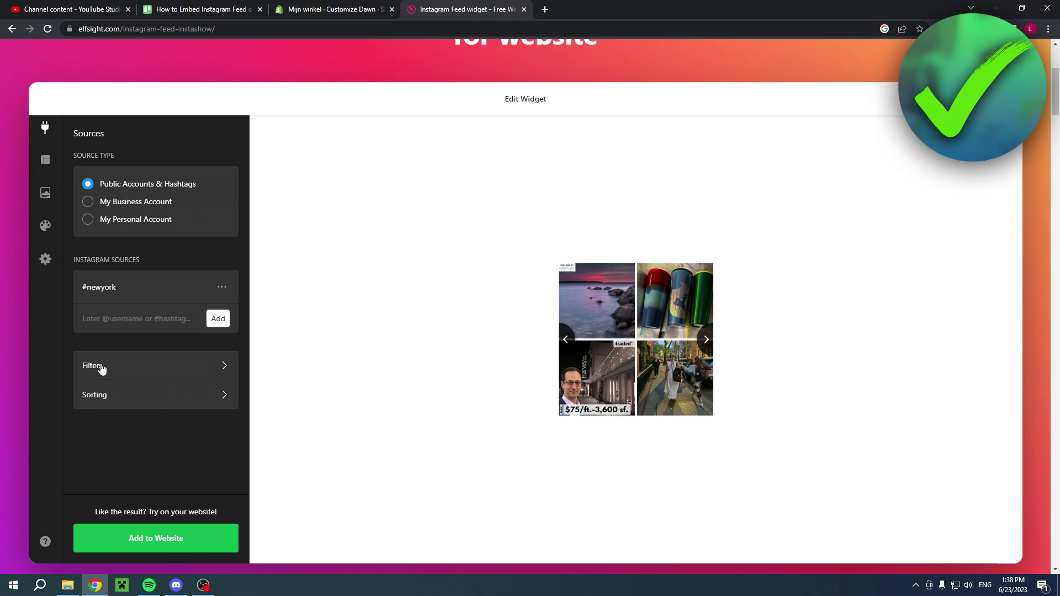
Check the post Filters, return to Sources, and proceed to the widget's Embed Code page.
{"action": "left_click", "coordinate": [147, 367]}
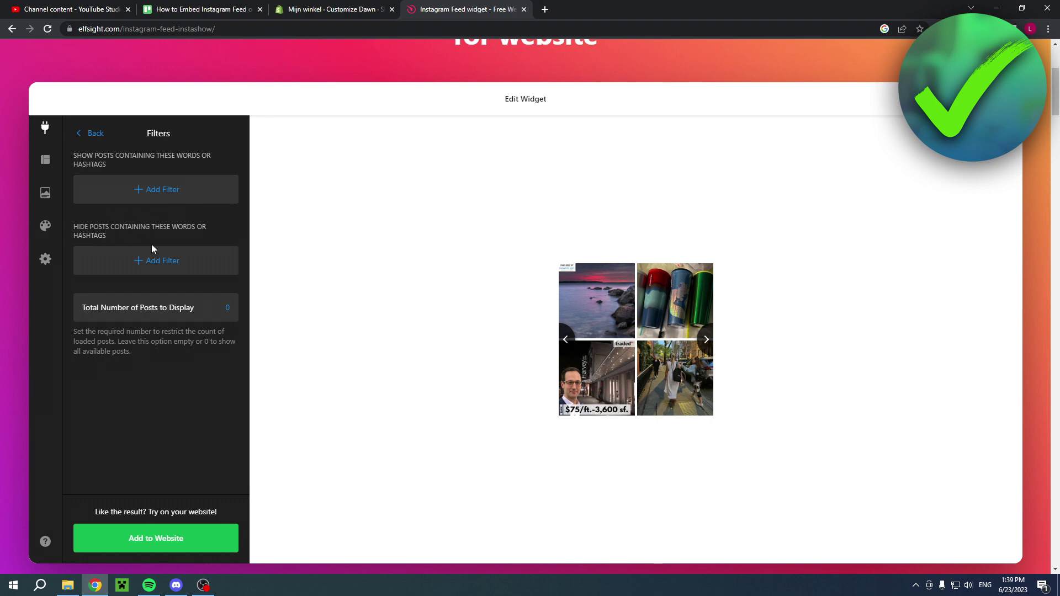
{"action": "left_click", "coordinate": [91, 133]}
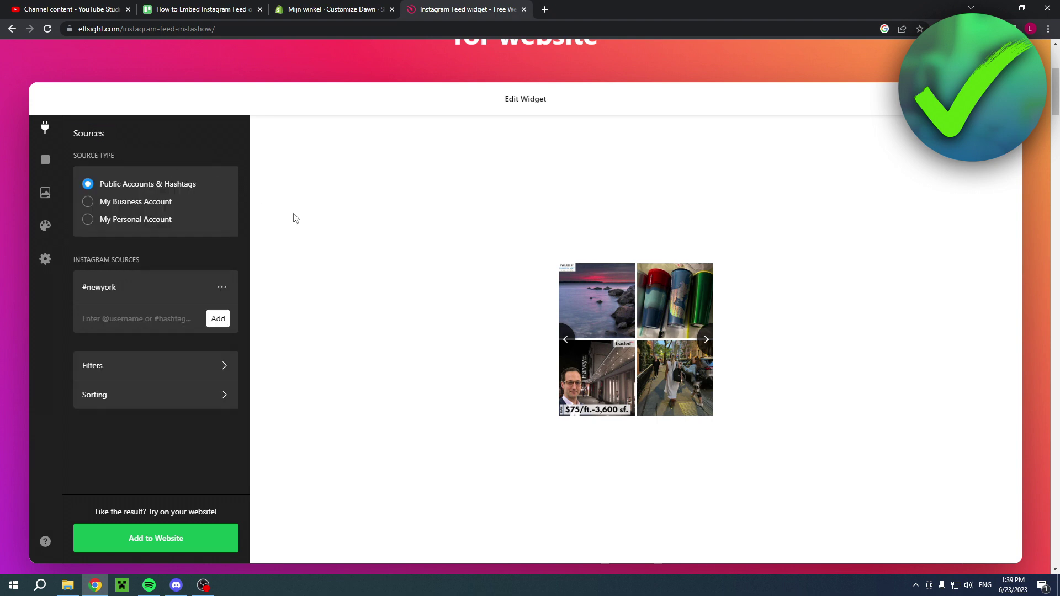
{"action": "left_click", "coordinate": [155, 539]}
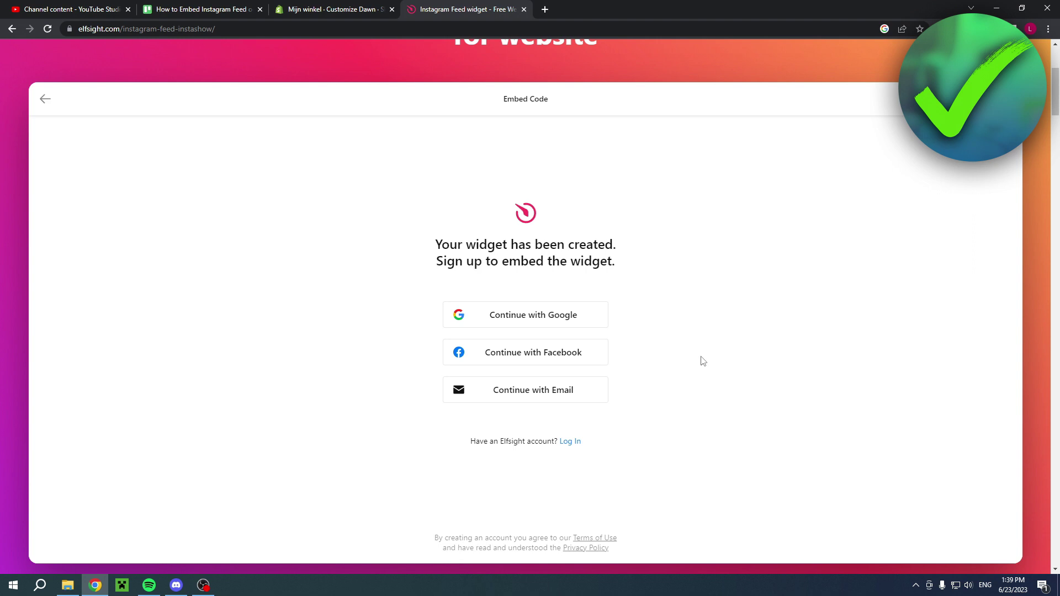
Sign in with Google, keep the Slider layout after trying Grid, and view the upgrade plans.
{"action": "left_click", "coordinate": [574, 442]}
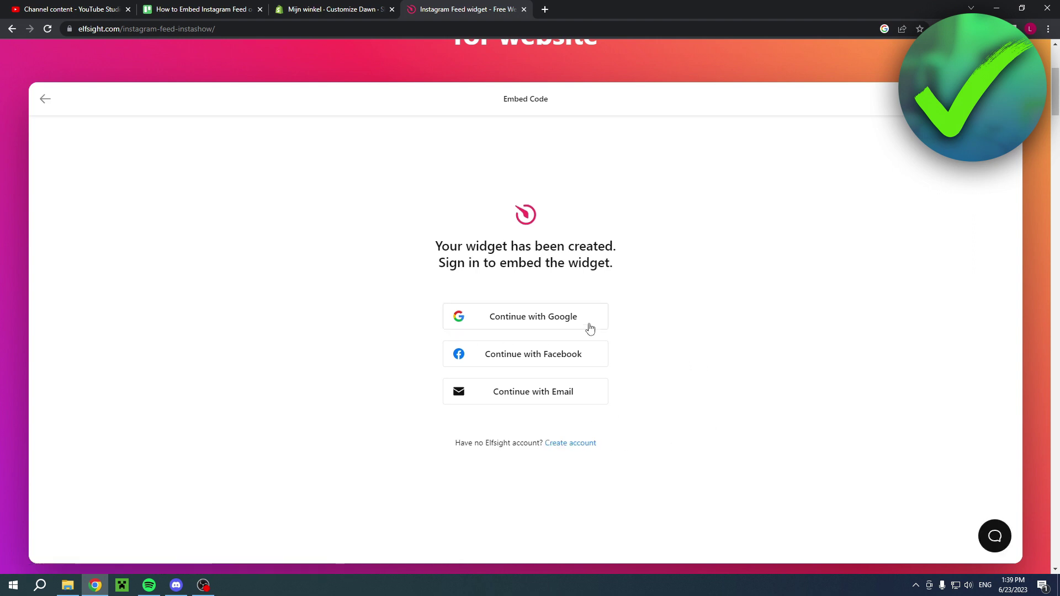
{"action": "left_click", "coordinate": [506, 315]}
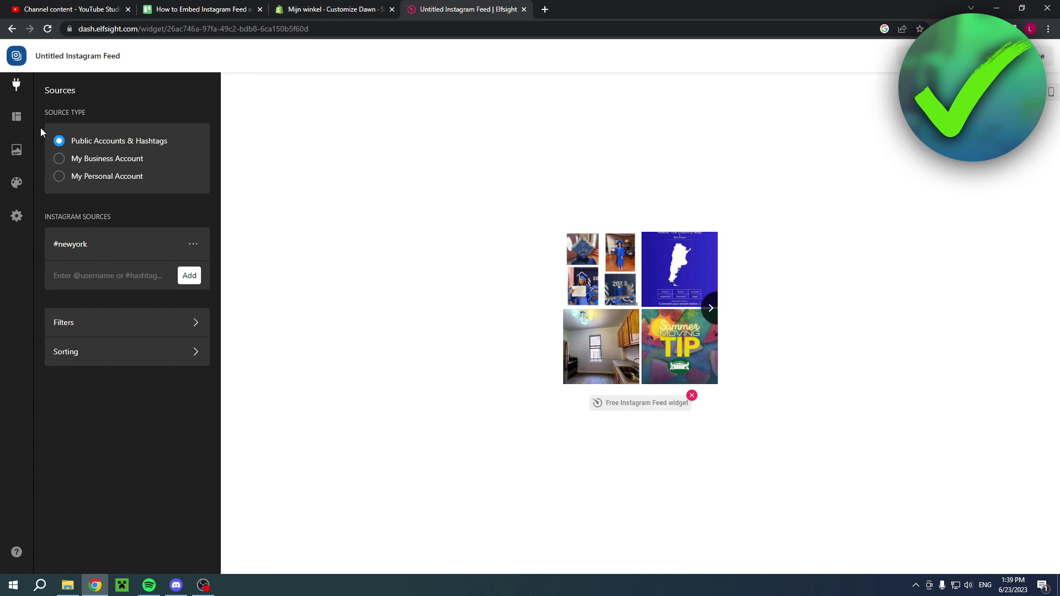
{"action": "left_click", "coordinate": [17, 116]}
{"action": "left_click", "coordinate": [180, 151]}
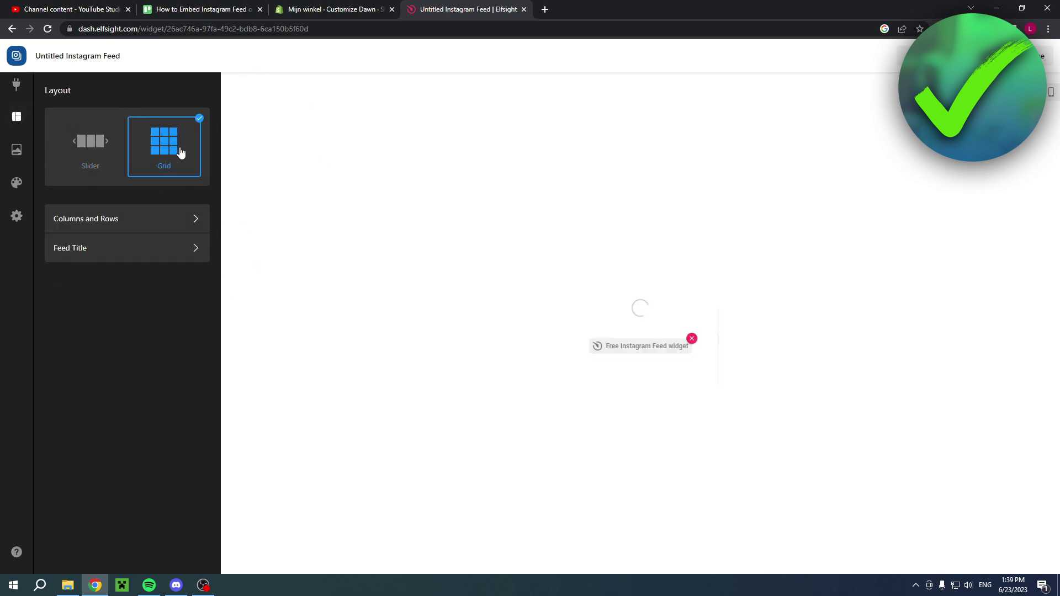
{"action": "left_click", "coordinate": [84, 154]}
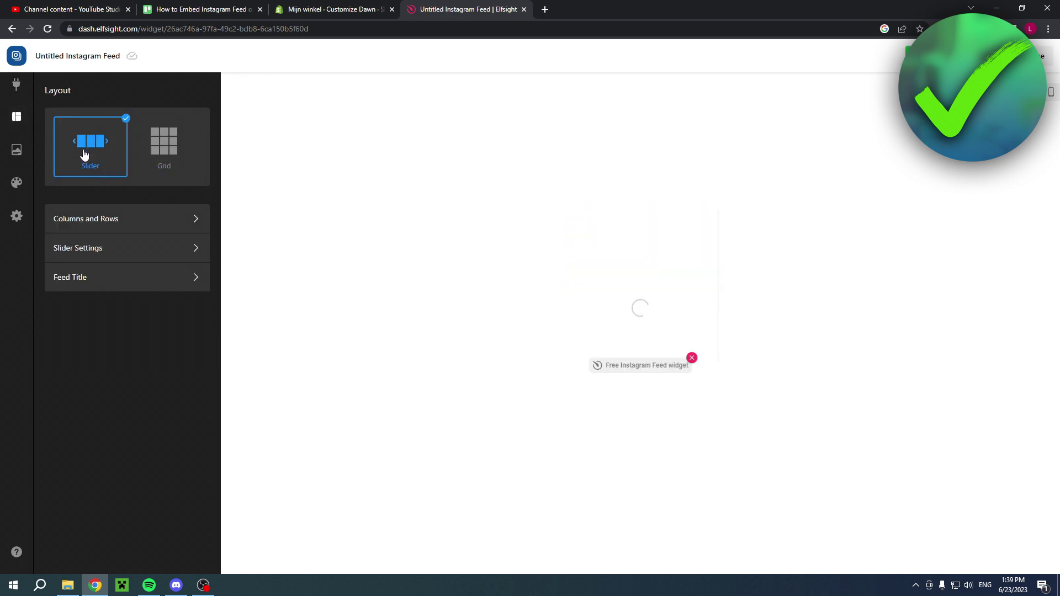
{"action": "left_click", "coordinate": [16, 84]}
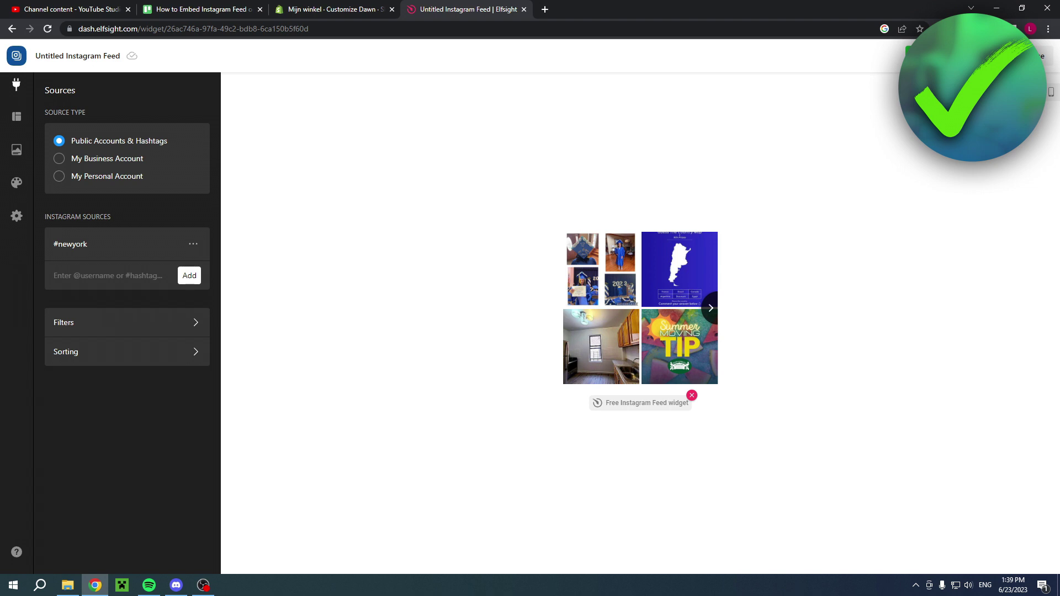
{"action": "left_click", "coordinate": [1031, 56]}
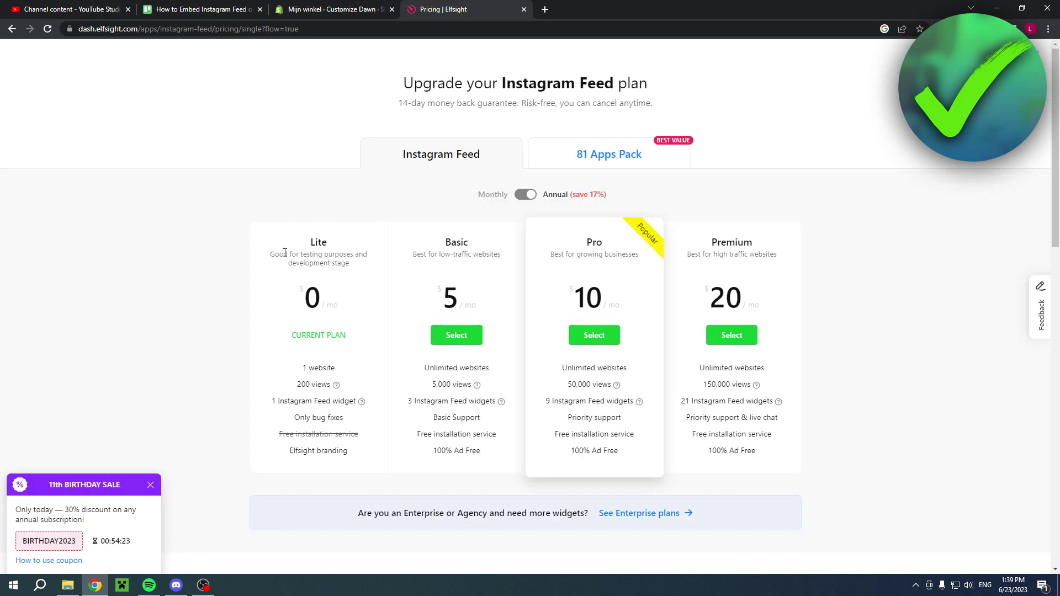
Review the Lite plan's $0 price and feature list, then open the Deals page.
{"action": "left_click_drag", "start_coordinate": [301, 303], "coordinate": [343, 305]}
{"action": "left_click", "coordinate": [342, 306]}
{"action": "left_click_drag", "start_coordinate": [304, 365], "coordinate": [361, 453]}
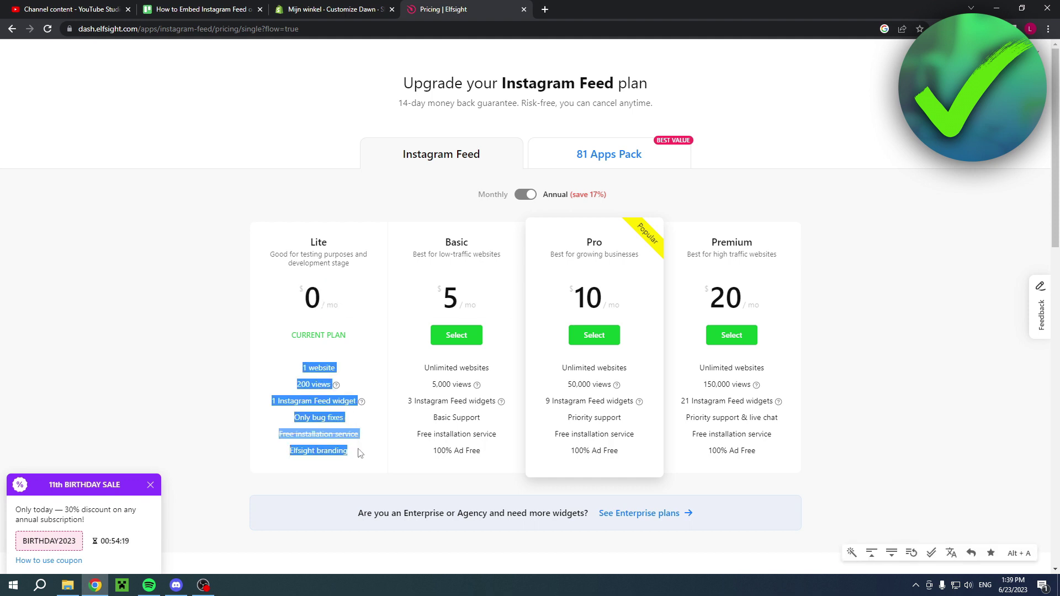
{"action": "left_click", "coordinate": [268, 331]}
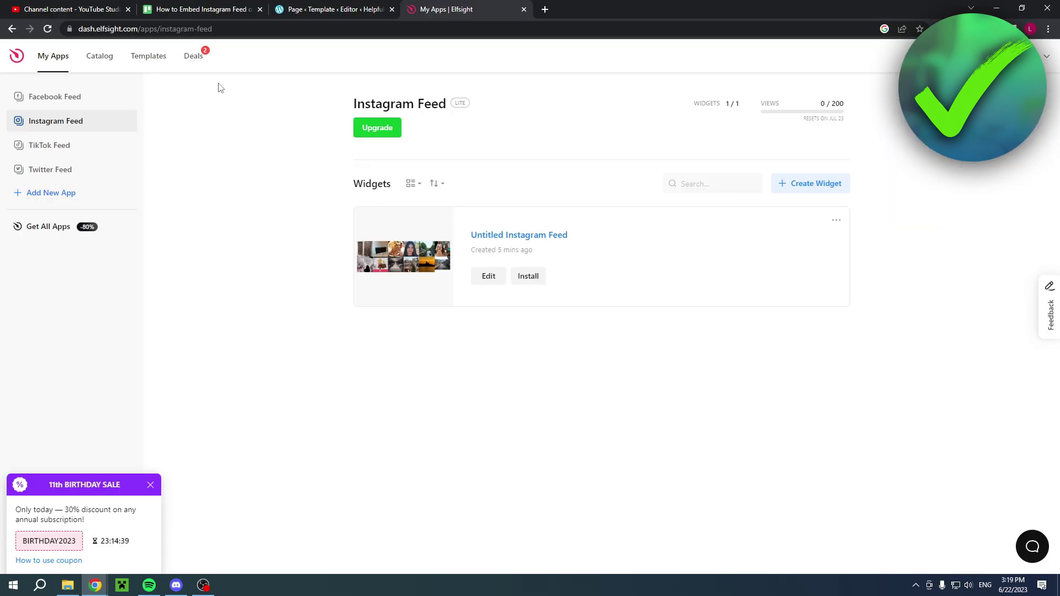
{"action": "left_click", "coordinate": [189, 65]}
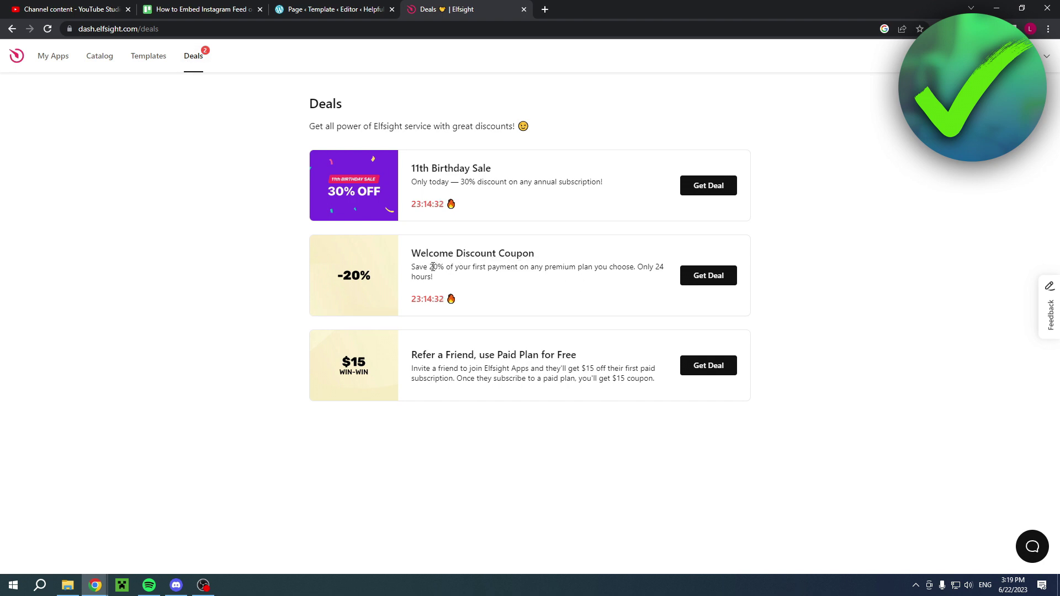
{"action": "left_click_drag", "start_coordinate": [429, 267], "coordinate": [439, 267]}
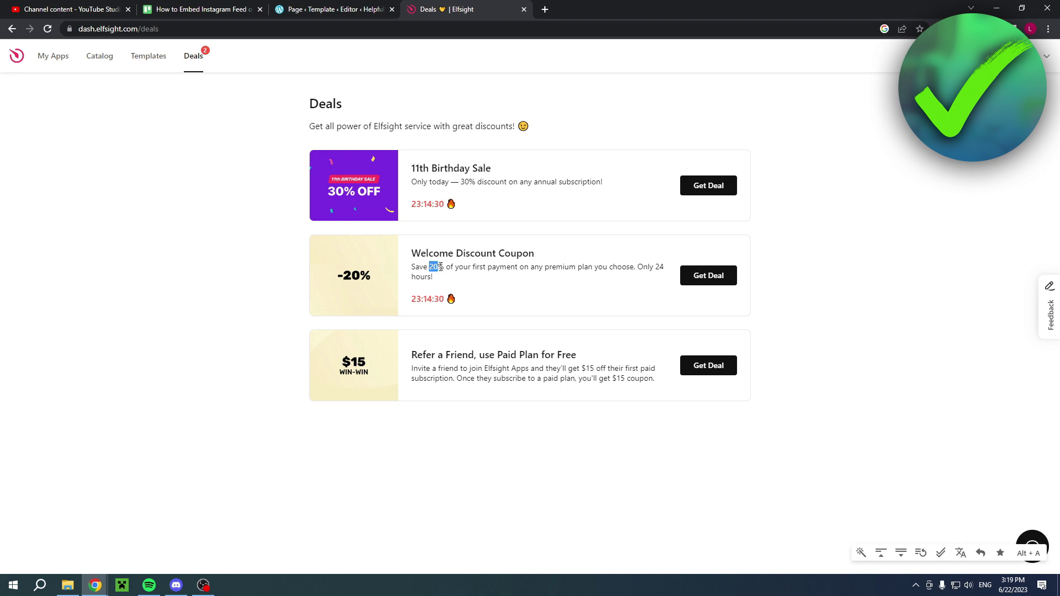
{"action": "left_click", "coordinate": [890, 258]}
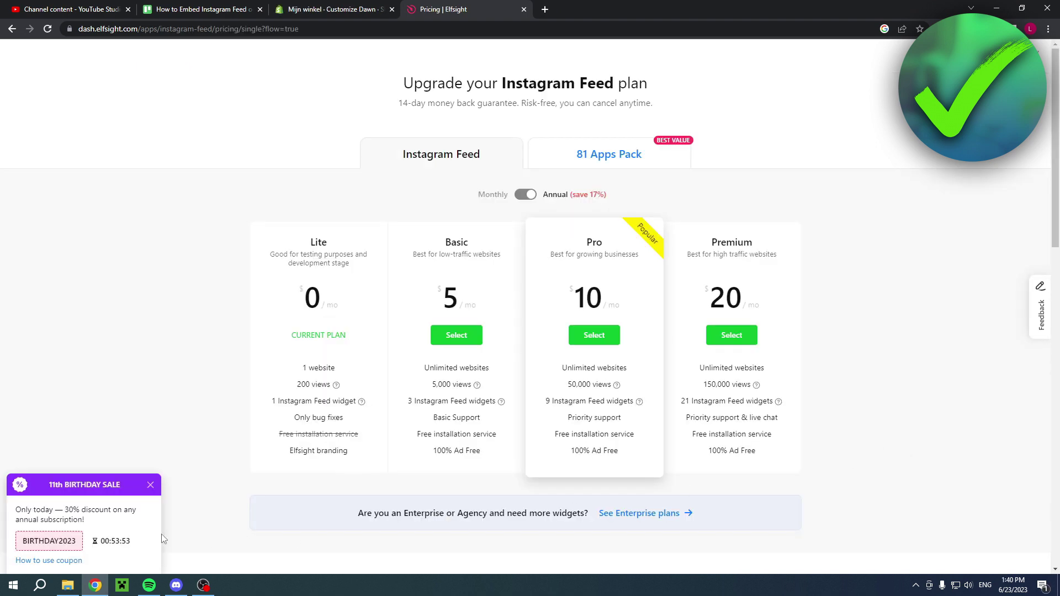
{"action": "left_click_drag", "start_coordinate": [65, 509], "coordinate": [126, 511]}
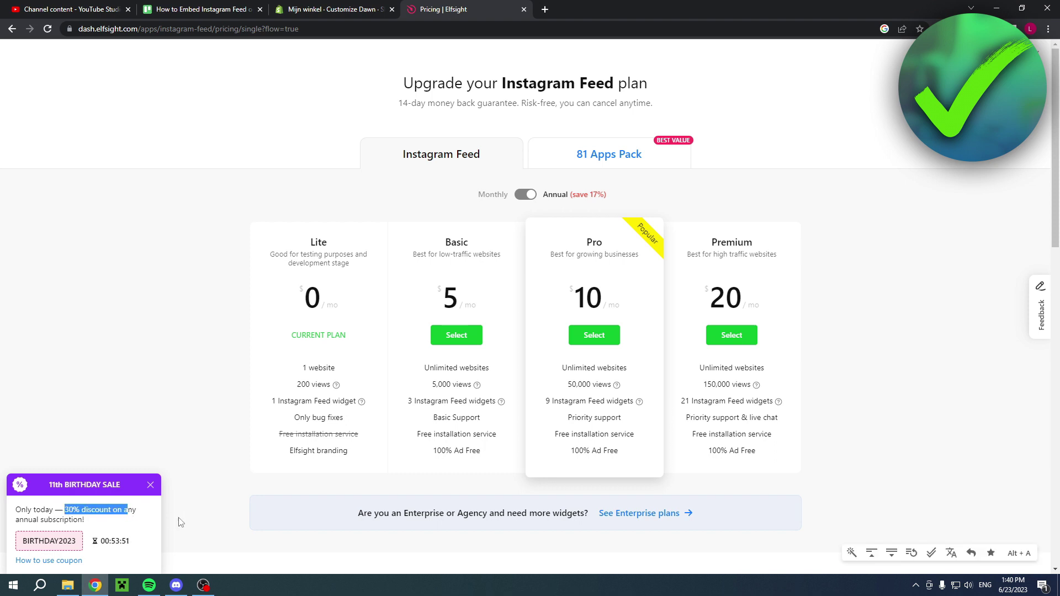
{"action": "left_click", "coordinate": [119, 370]}
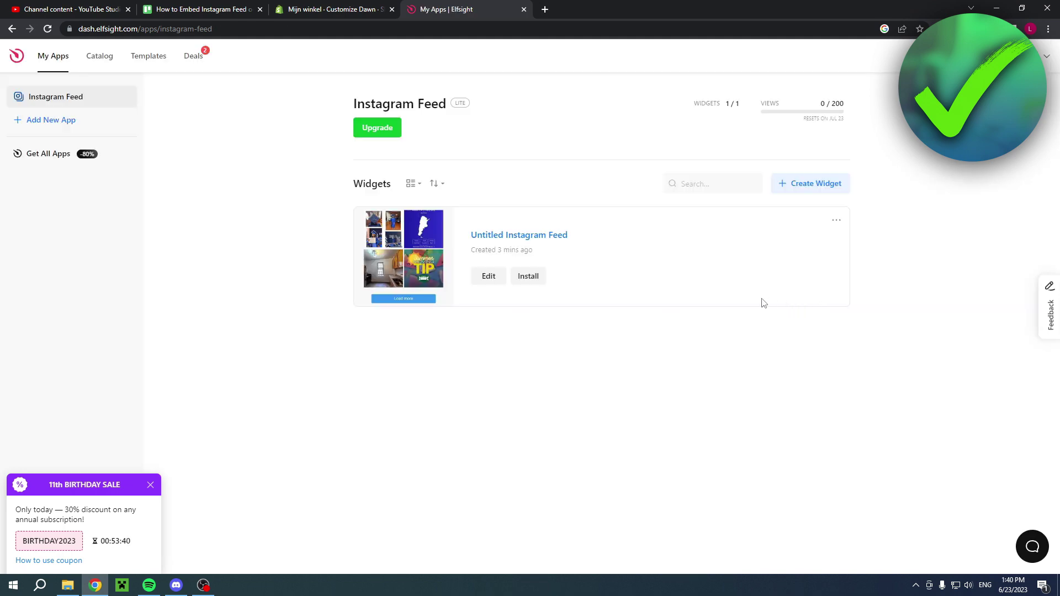
Copy the Instagram Feed widget's embed code and switch to the Shopify Customize Dawn tab.
{"action": "left_click", "coordinate": [534, 280]}
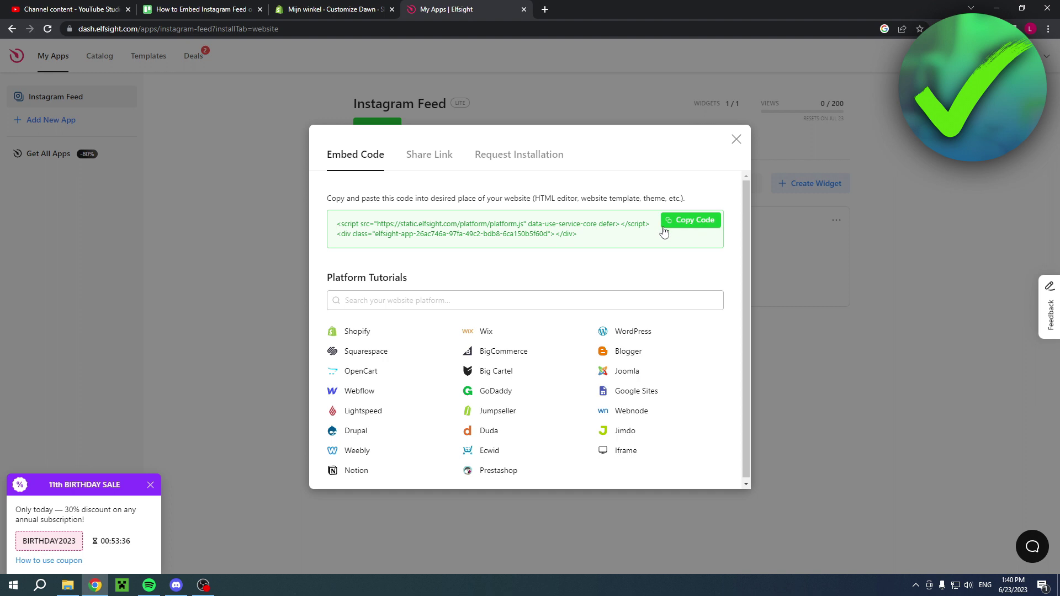
{"action": "left_click", "coordinate": [687, 227]}
{"action": "left_click", "coordinate": [321, 8]}
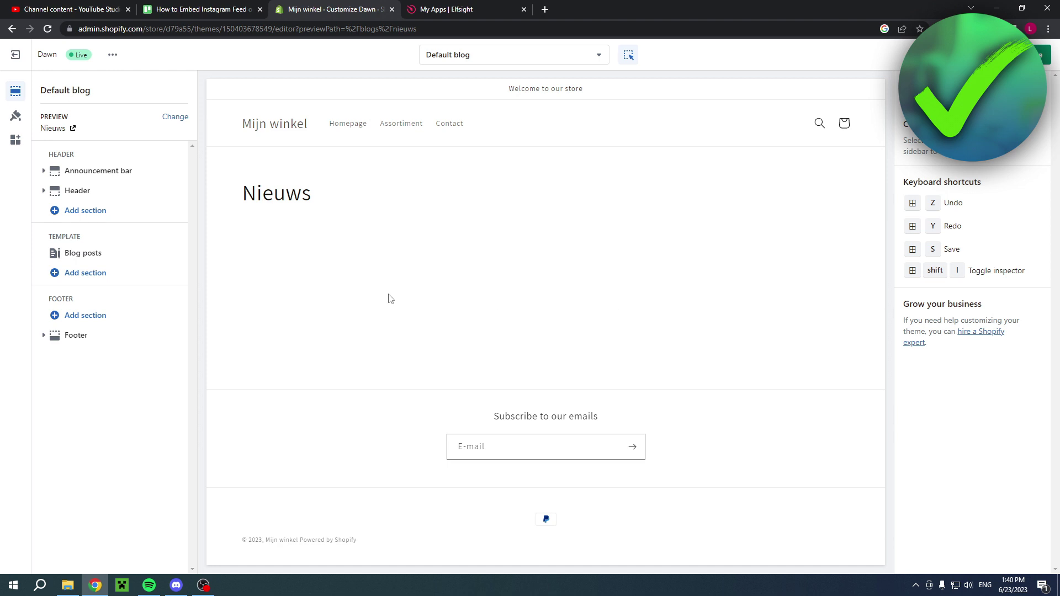
Bring up the Nieuws blog template's Add section picker, reopening it after accidentally dismissing it.
{"action": "left_click", "coordinate": [91, 274]}
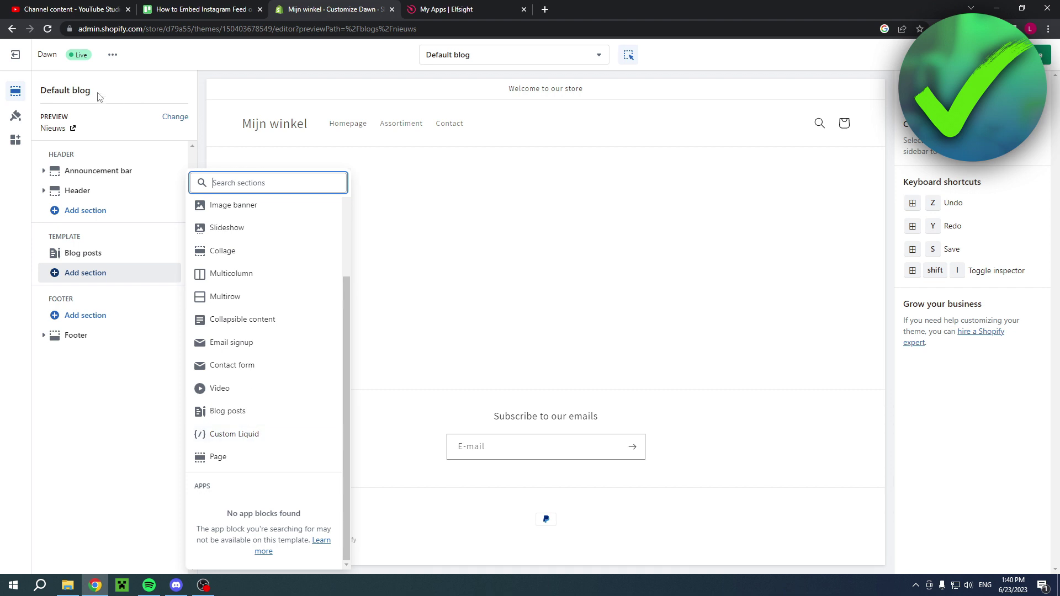
{"action": "double_click", "coordinate": [47, 54]}
{"action": "left_click", "coordinate": [173, 65]}
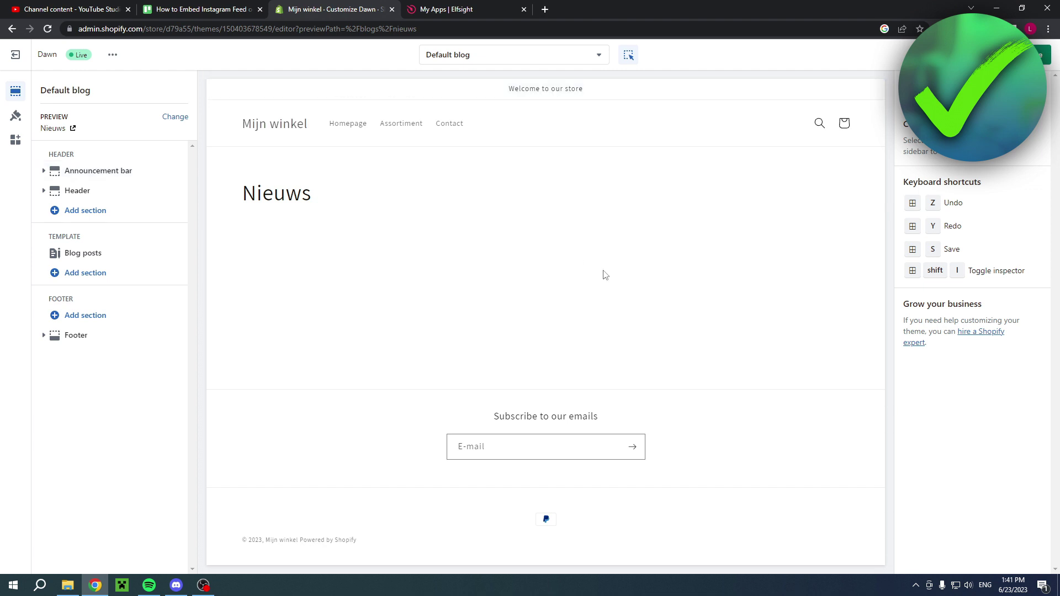
{"action": "left_click", "coordinate": [94, 274]}
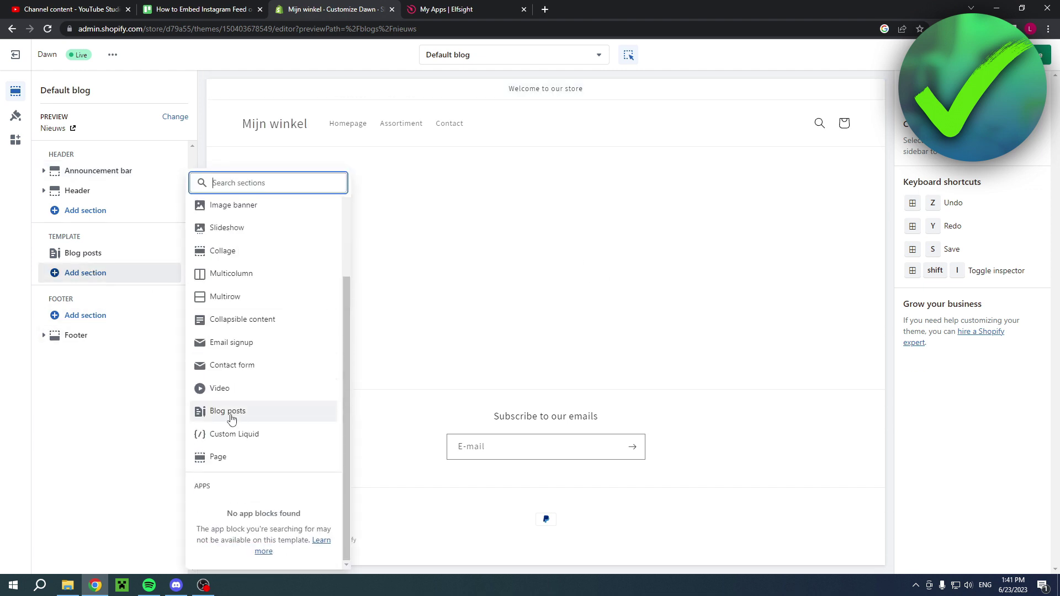
Add a Custom Liquid section and paste the Elfsight embed code into its Liquid code field.
{"action": "left_click", "coordinate": [237, 434]}
{"action": "left_click", "coordinate": [945, 154]}
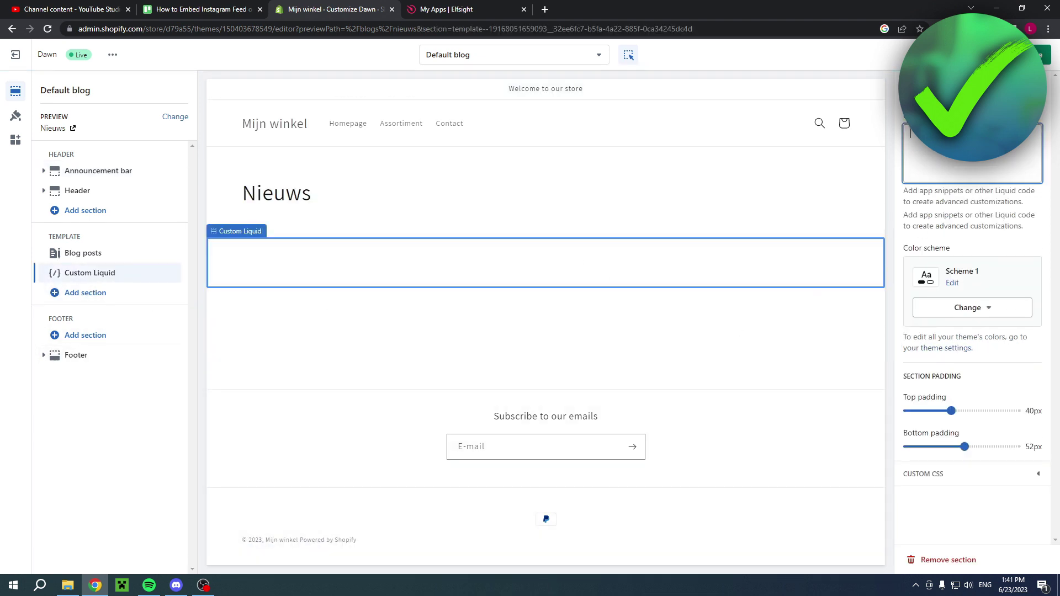
{"action": "right_click", "coordinate": [945, 154]}
{"action": "left_click", "coordinate": [978, 228]}
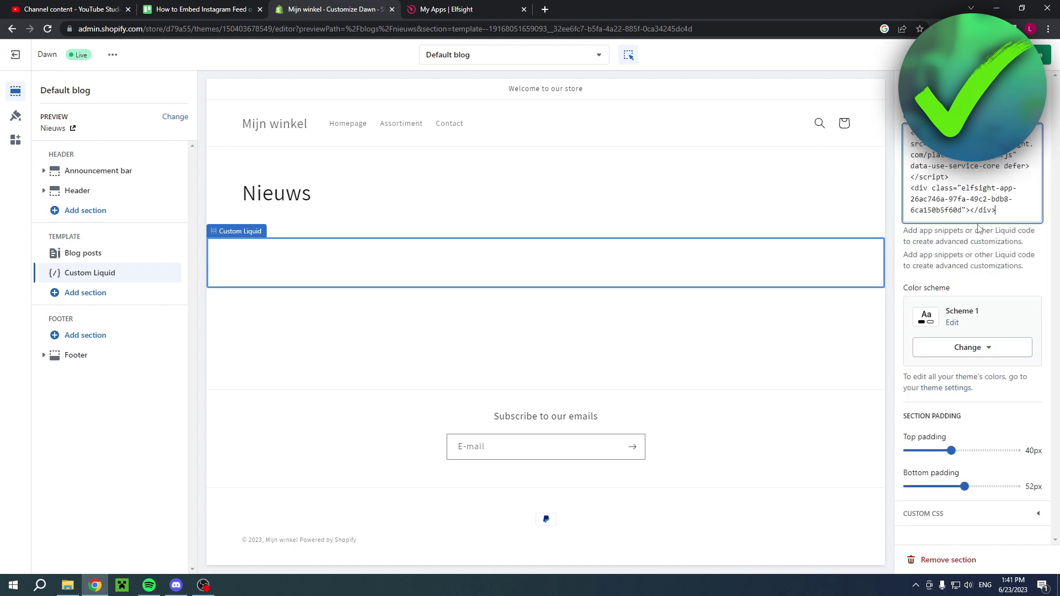